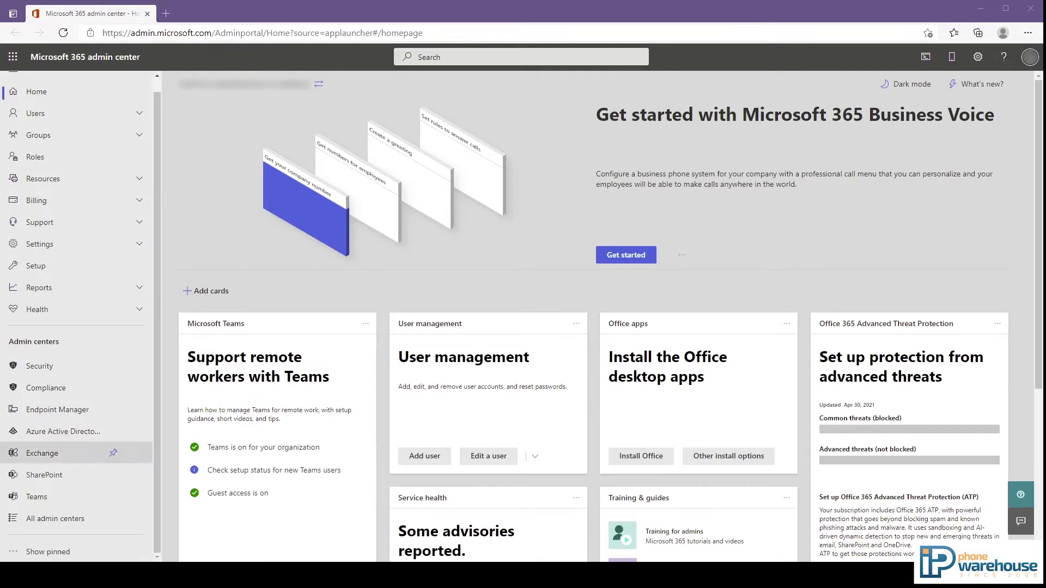
Go to Devices > IP phones in the Teams admin center and open the Demo MP54 phone's page.
click(47, 496)
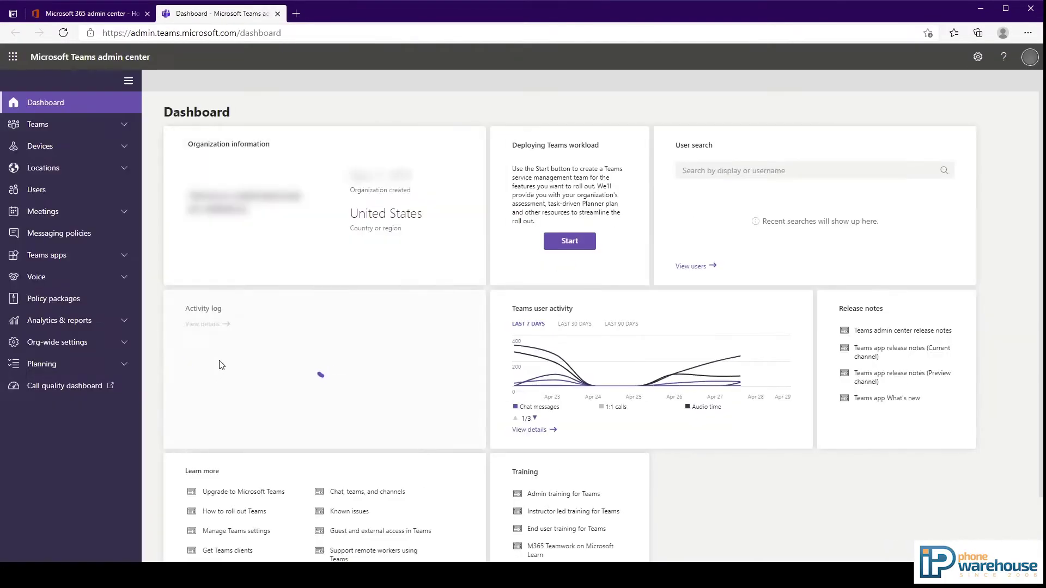
click(72, 147)
click(57, 169)
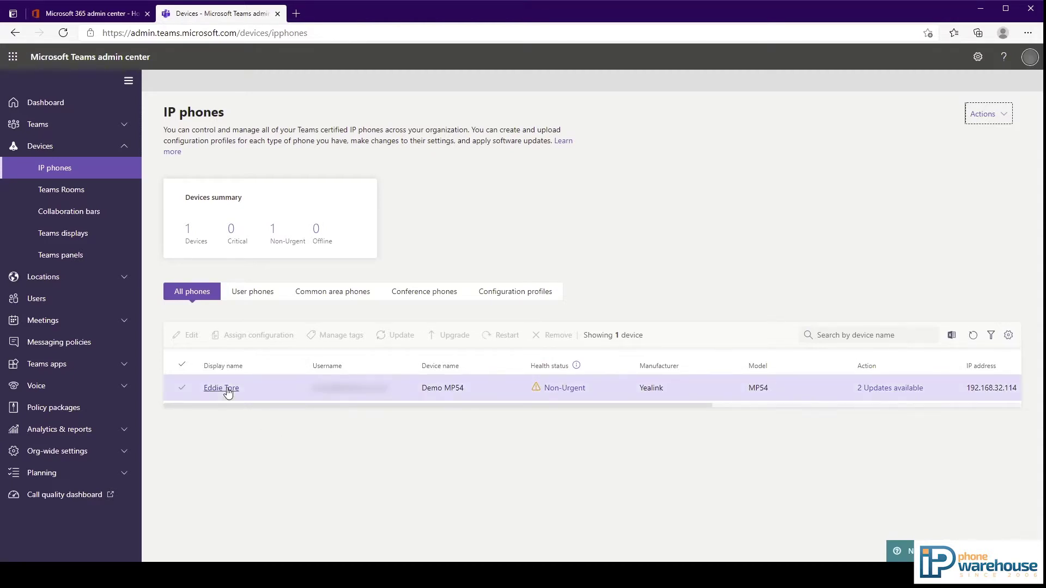
click(224, 388)
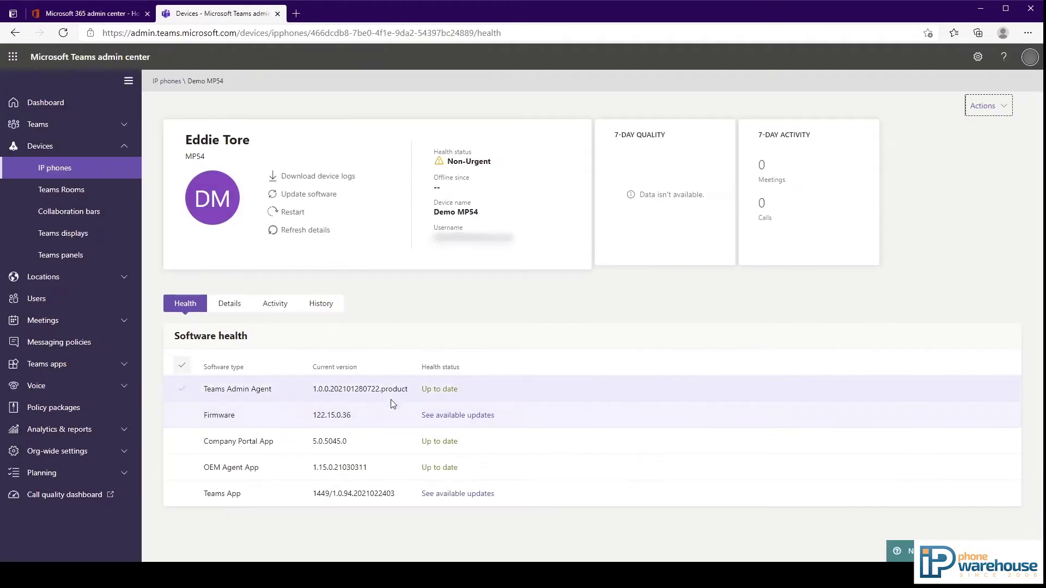
Check the Firmware and Teams App updates, then view the model Yealink - MP54 and IP 192.168.32.114.
click(384, 422)
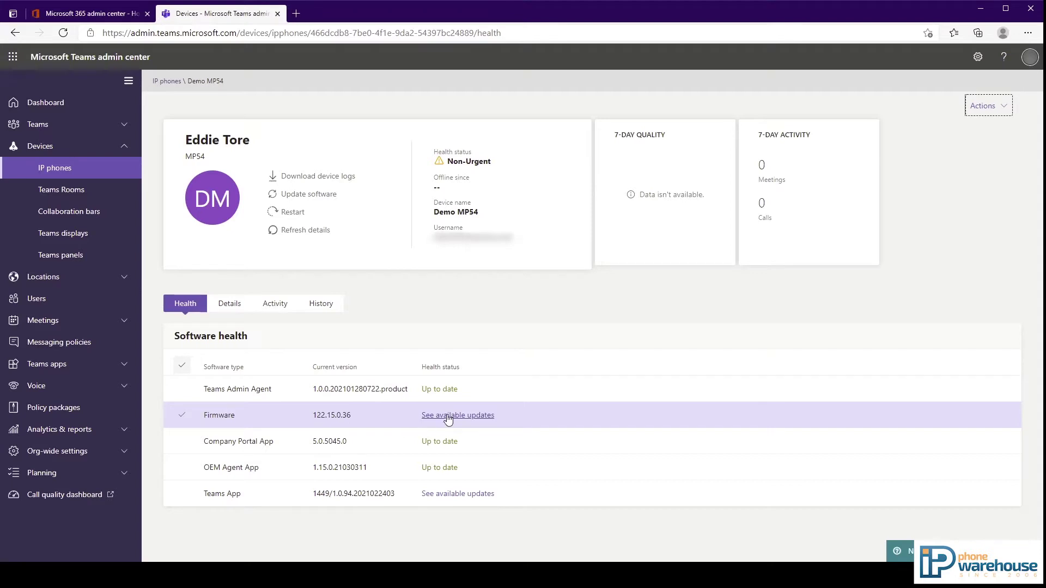
click(394, 495)
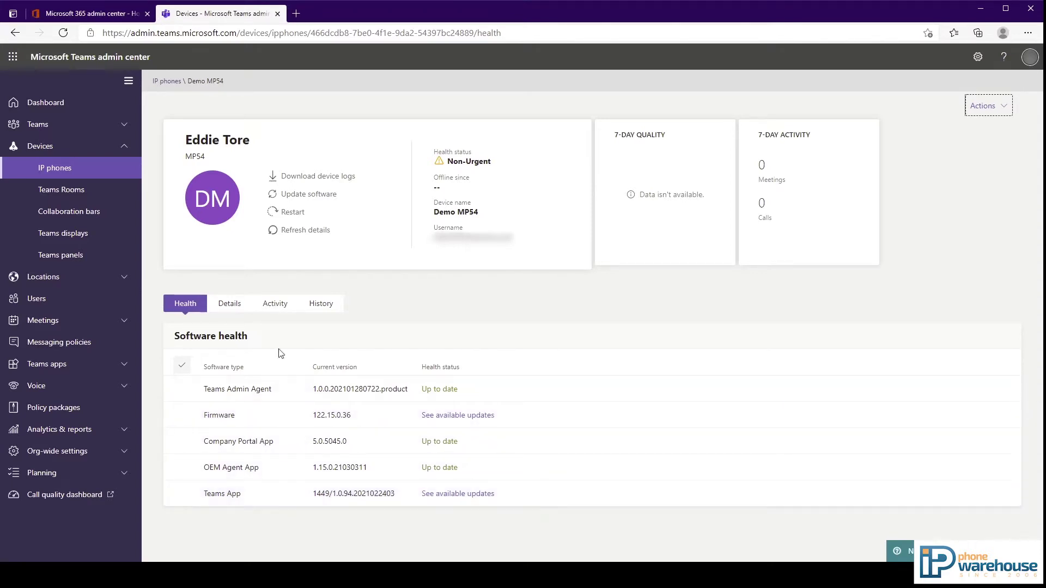
click(228, 304)
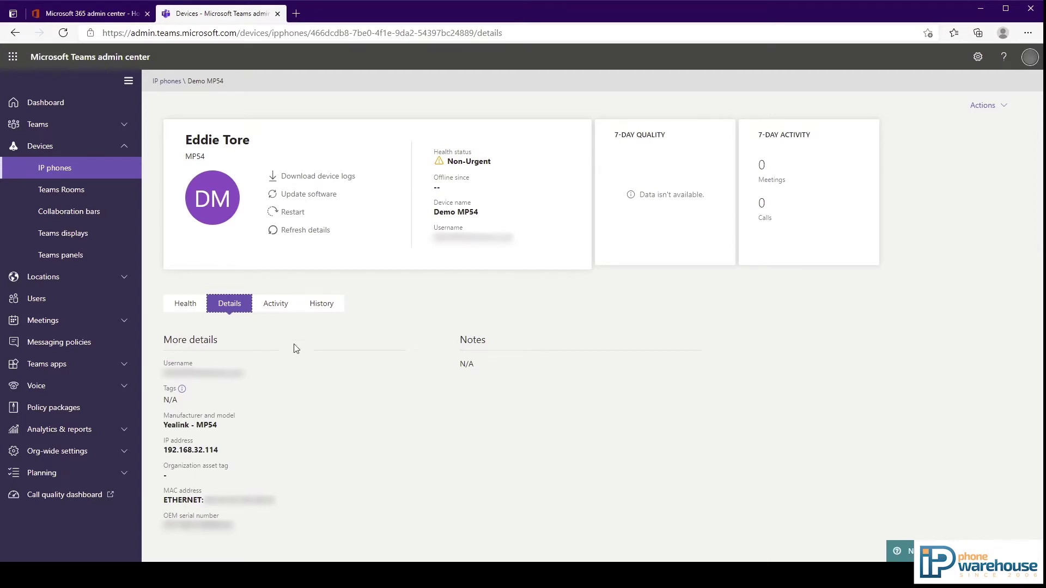
Review the phone's call activity and the Apr 14, 3:30 PM call session.
click(273, 303)
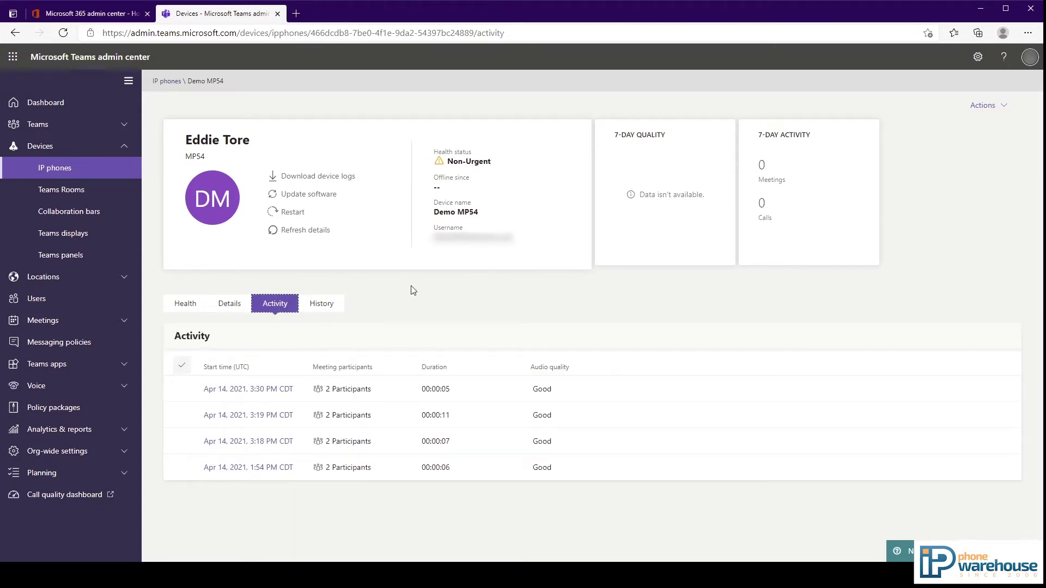
click(250, 390)
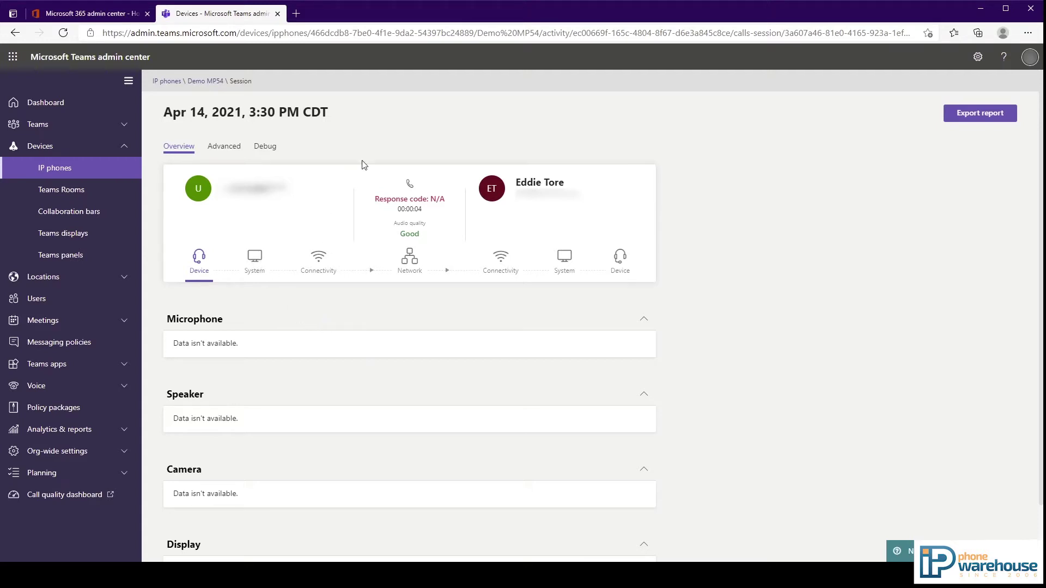
click(206, 83)
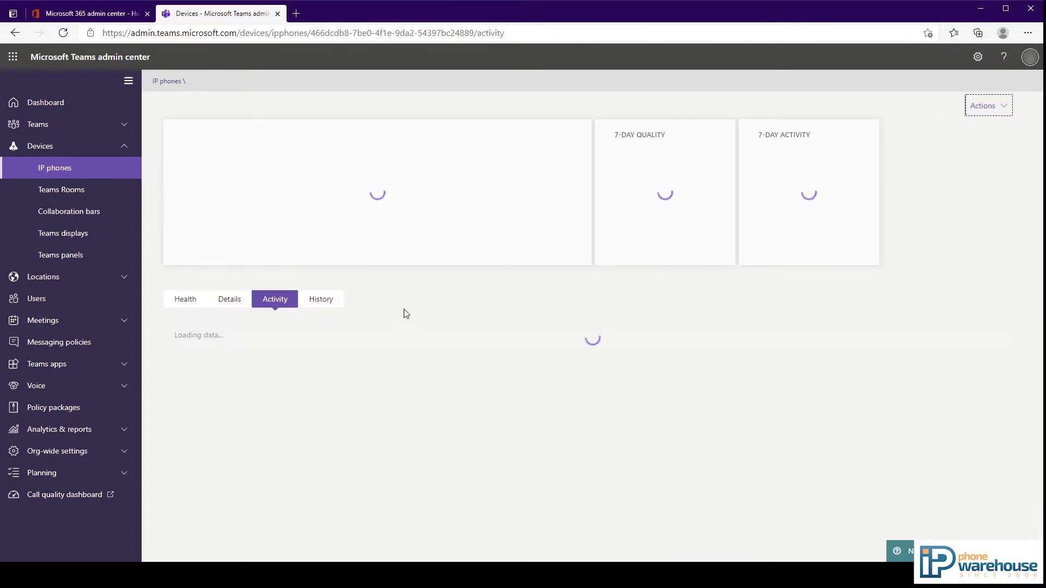
Check the Demo MP54 phone's change history, then return to the IP phones list.
click(318, 307)
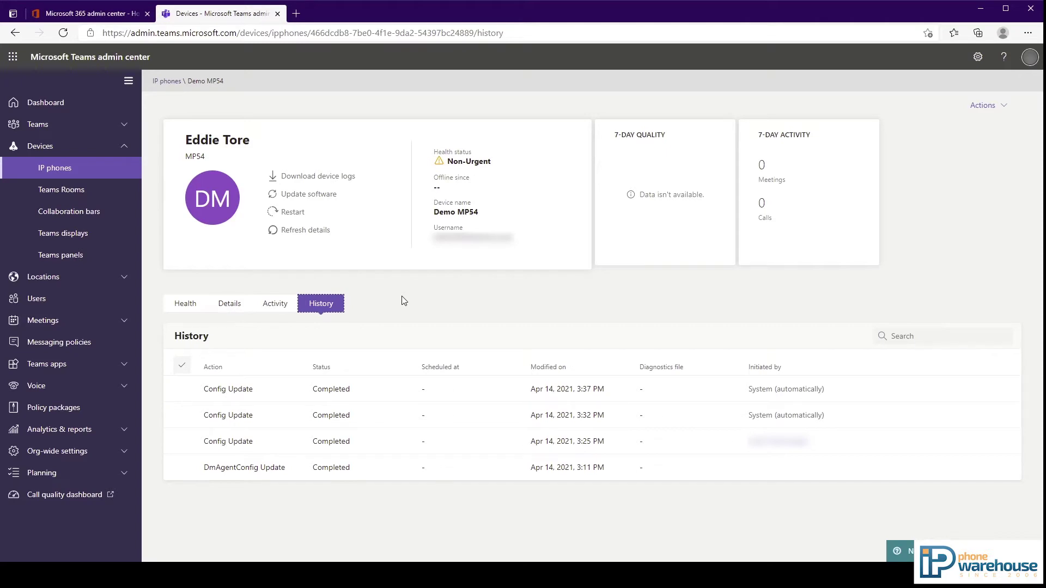
click(164, 82)
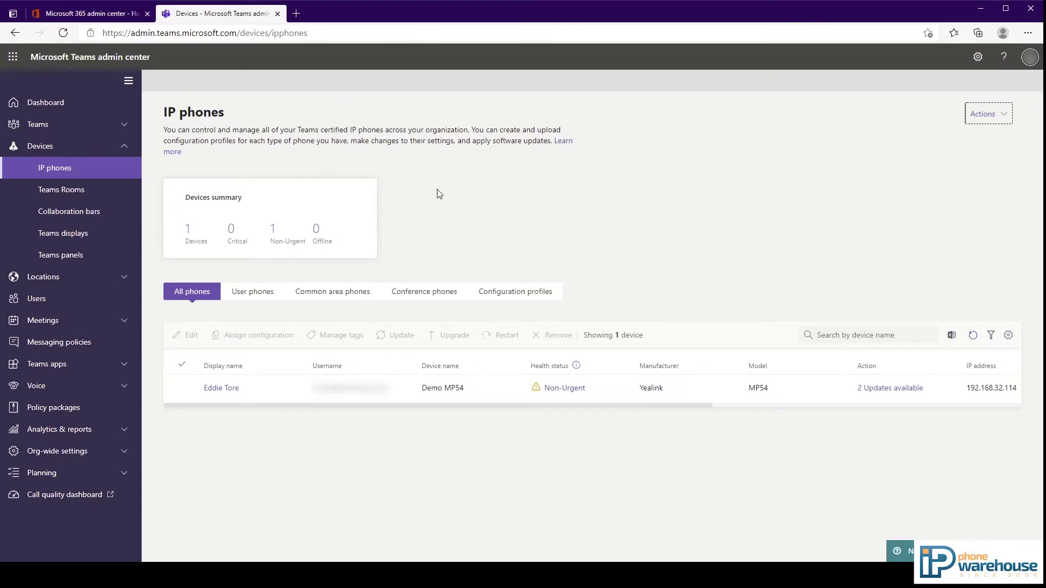
click(443, 390)
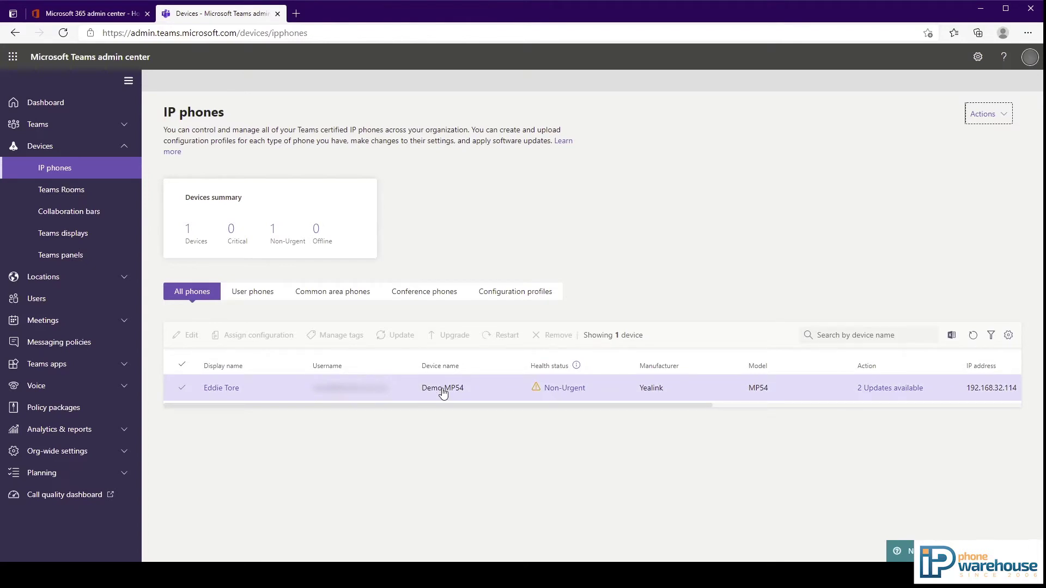
click(442, 390)
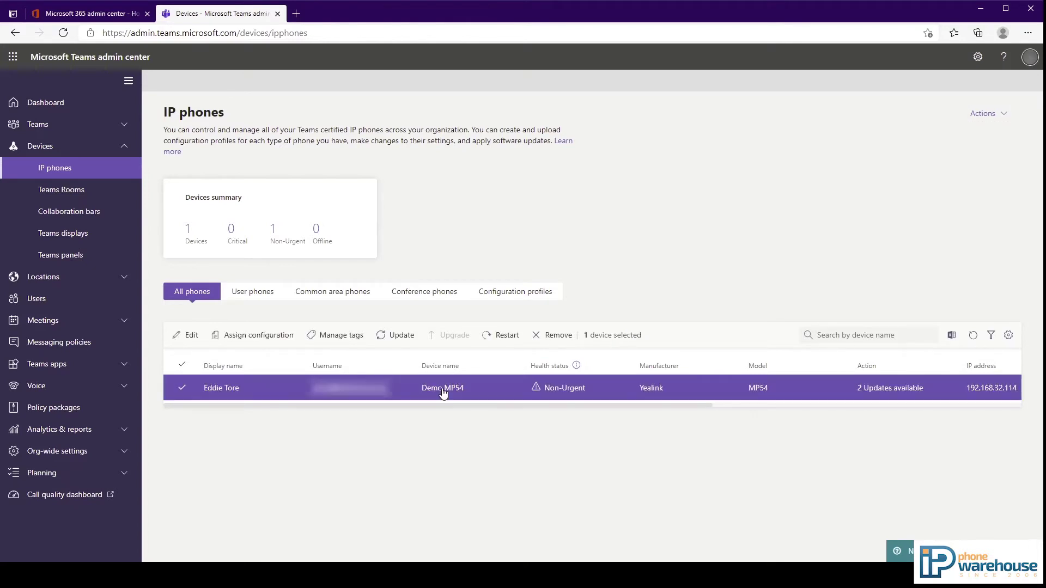
click(187, 337)
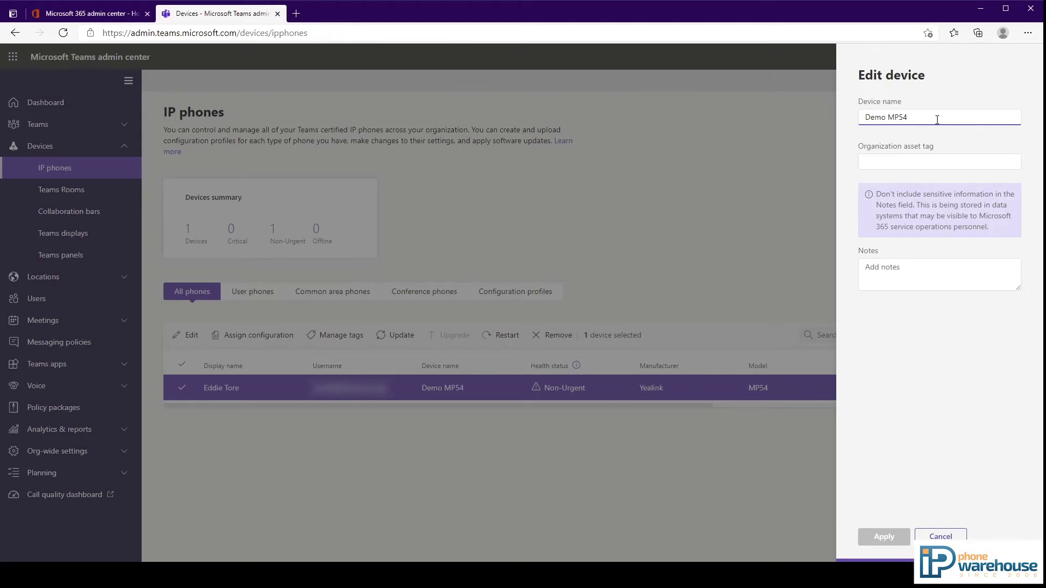
click(912, 161)
click(936, 535)
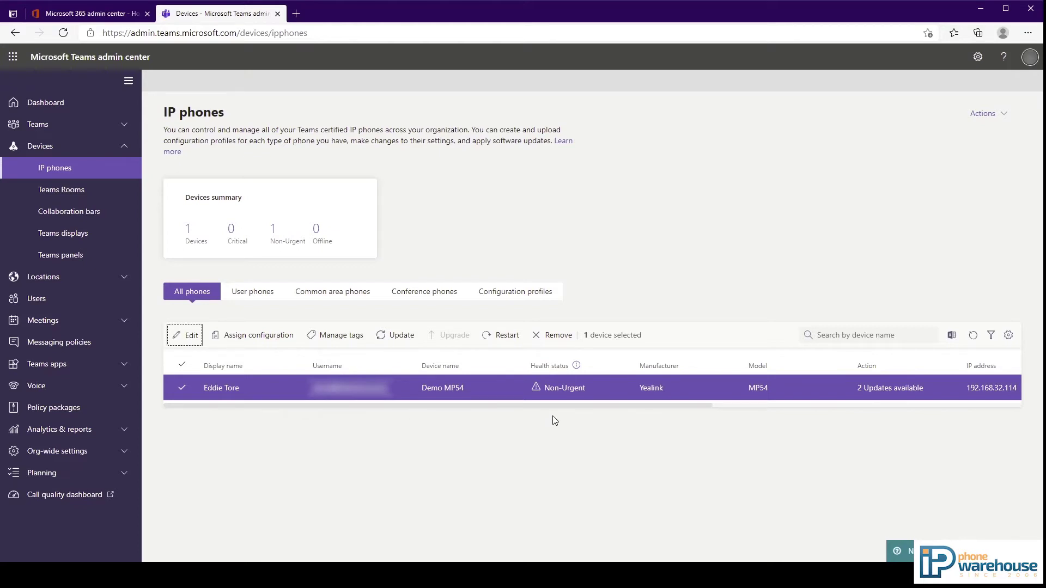
Read the two non-urgent update issues, then scroll the list to show the tags and Default Profile columns.
click(554, 389)
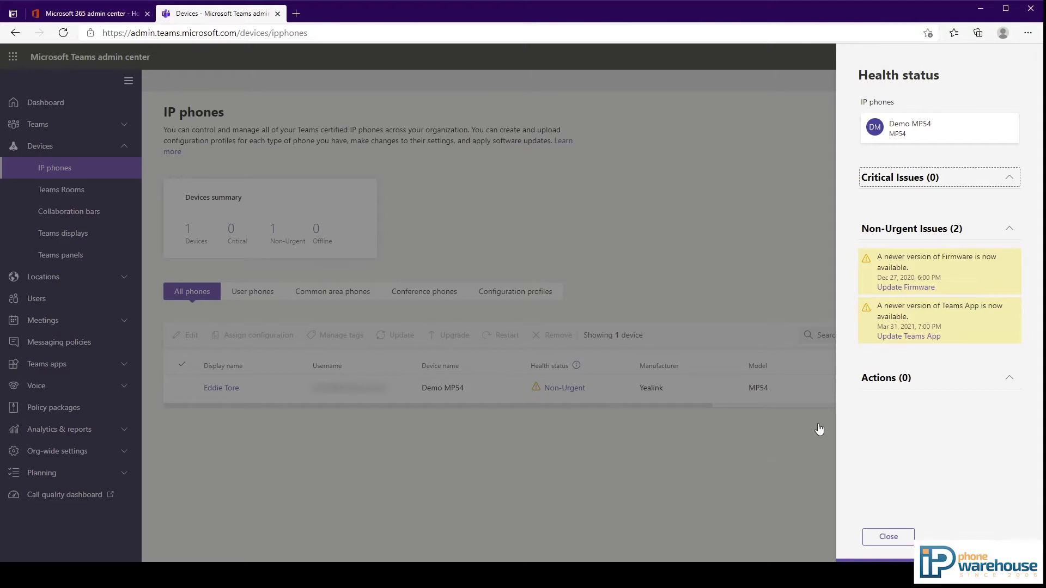
click(888, 537)
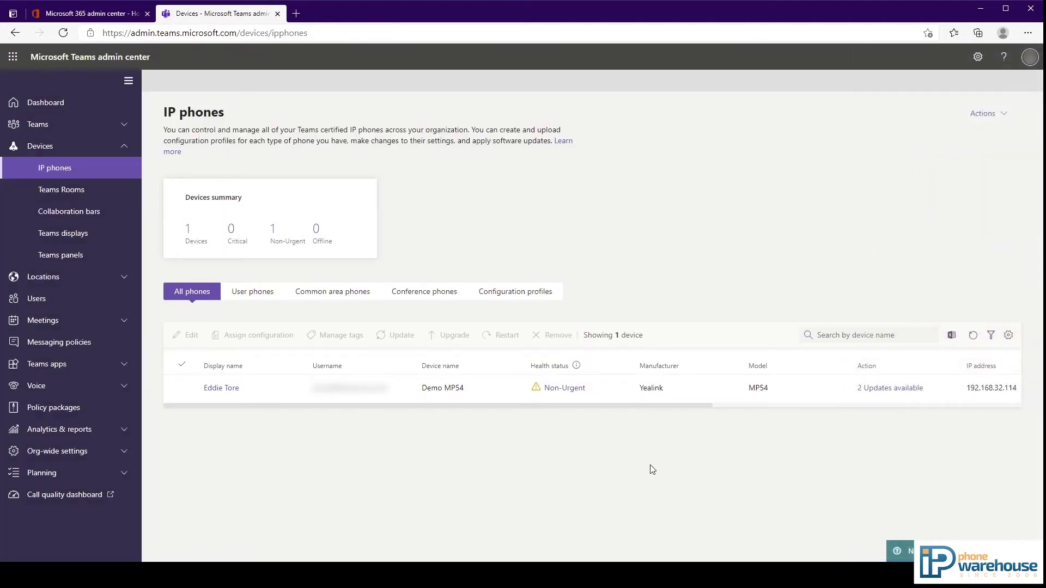
click(653, 391)
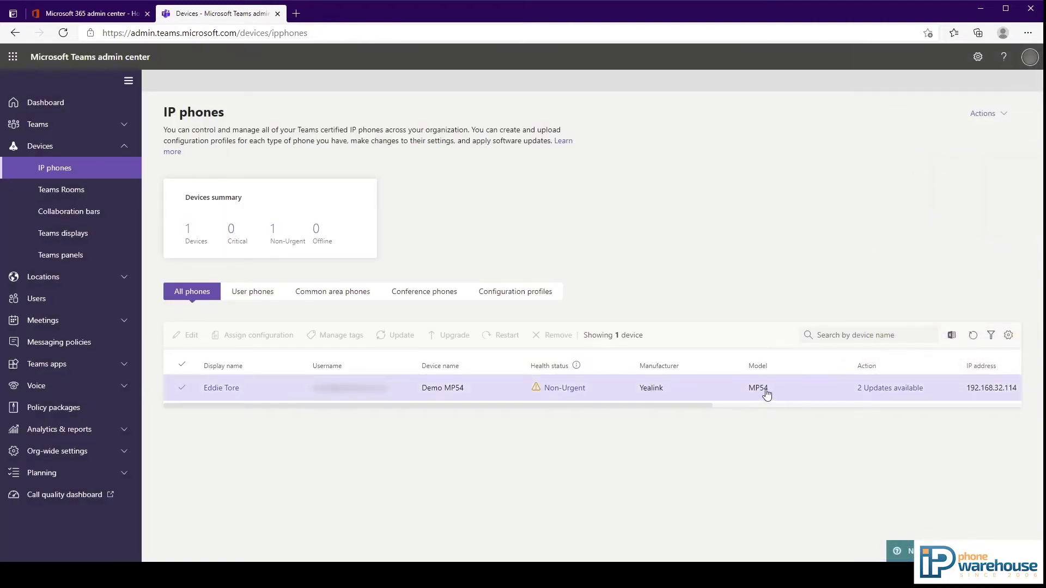
drag(655, 407, 864, 414)
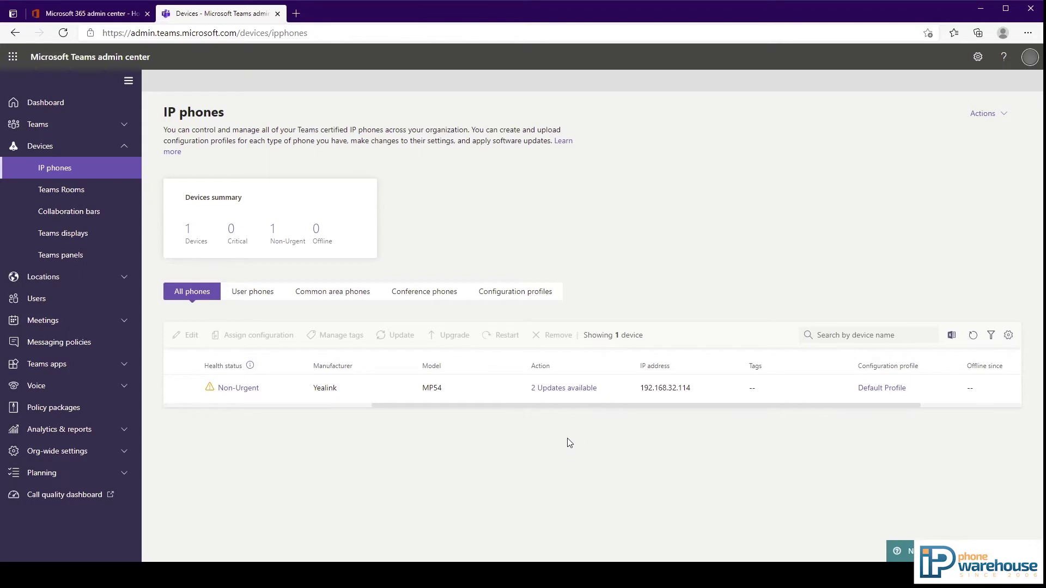
Keep firmware auto-update deferred by 30 days and schedule a manual Firmware update, then close without applying.
click(556, 388)
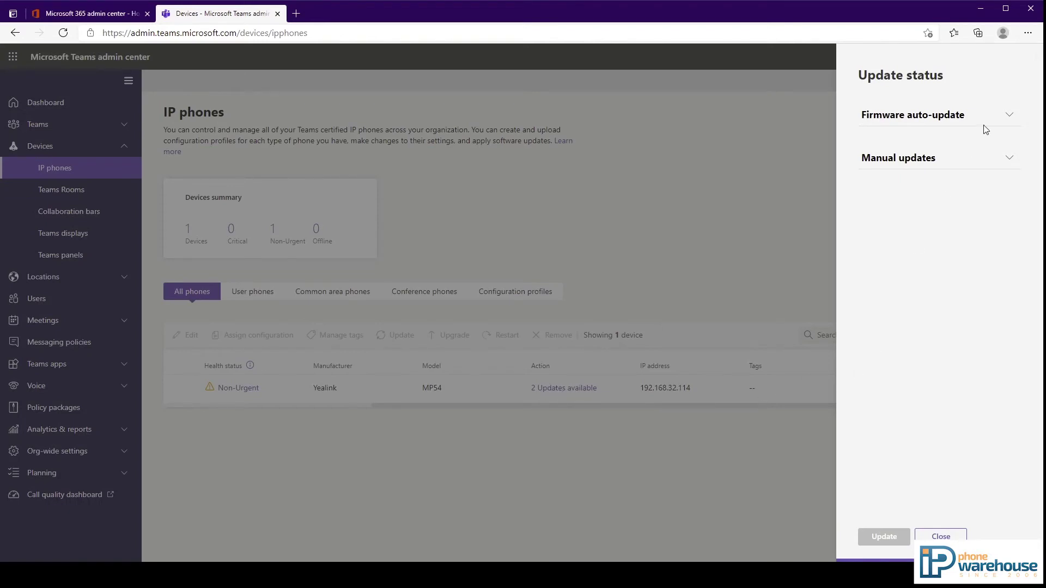
click(1008, 115)
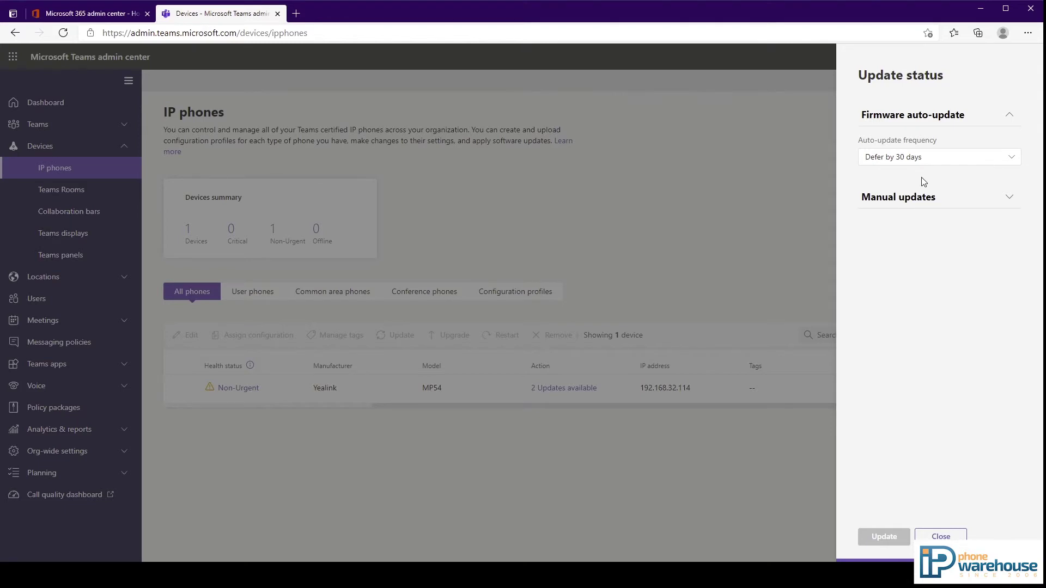
click(923, 158)
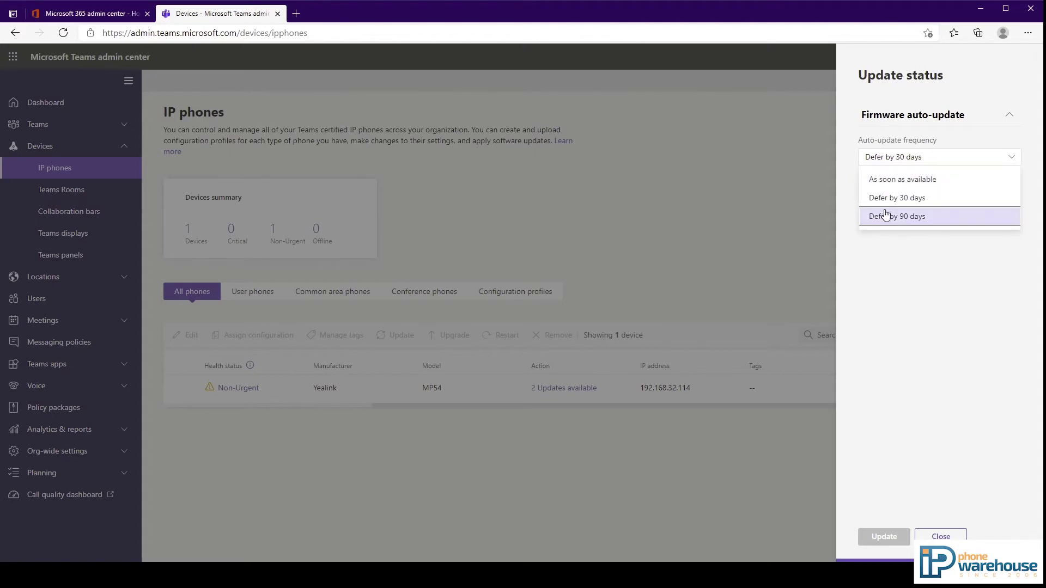
click(899, 290)
click(1010, 199)
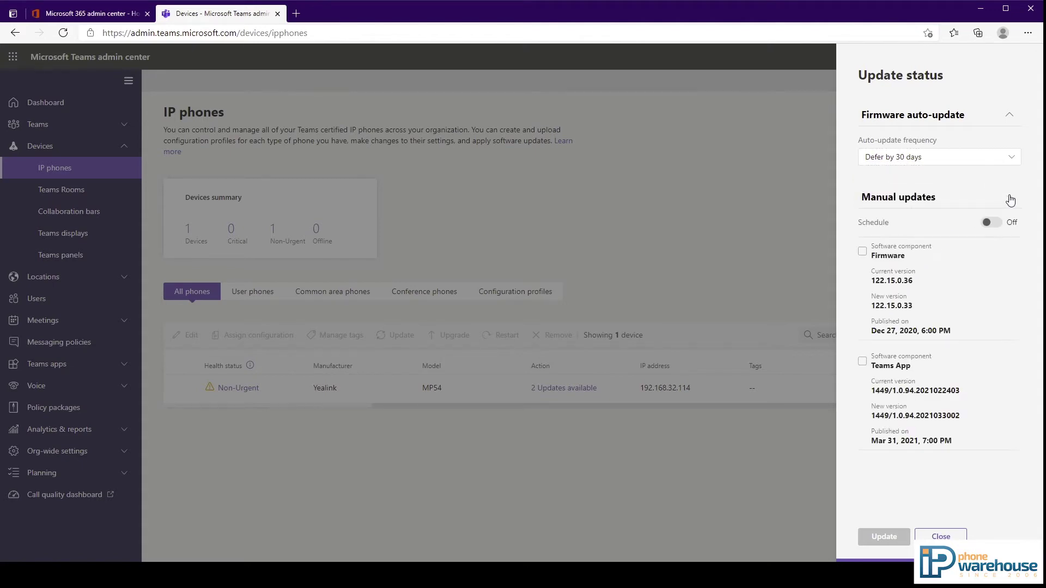
click(862, 251)
click(988, 222)
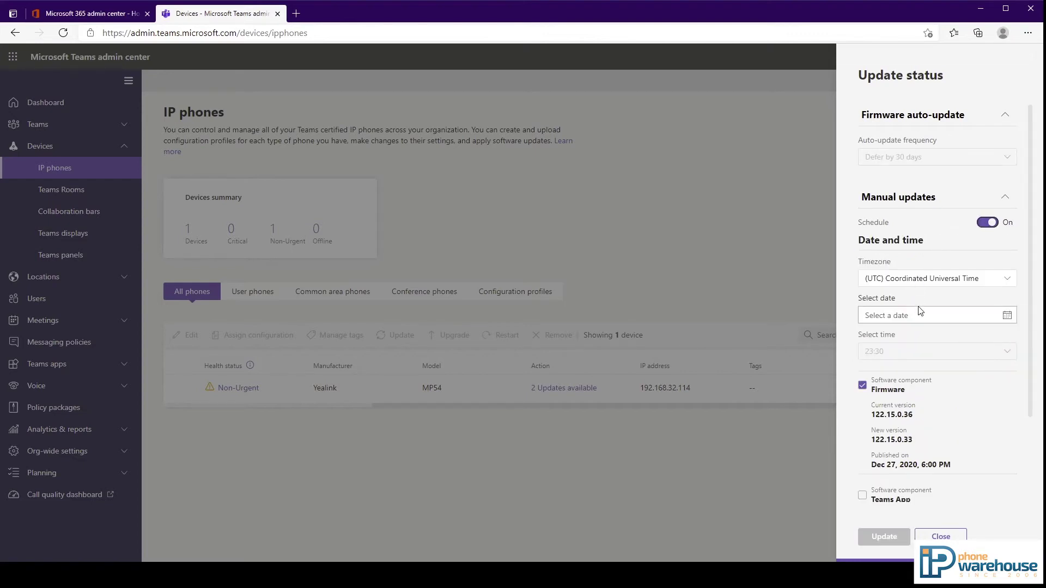
click(949, 537)
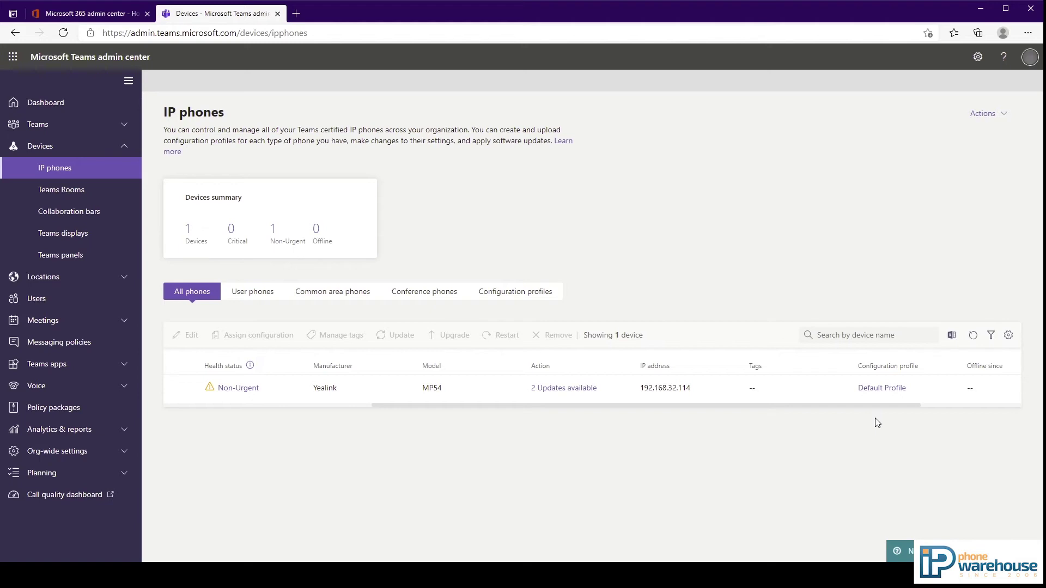
click(878, 389)
scroll(728, 328, down, 3)
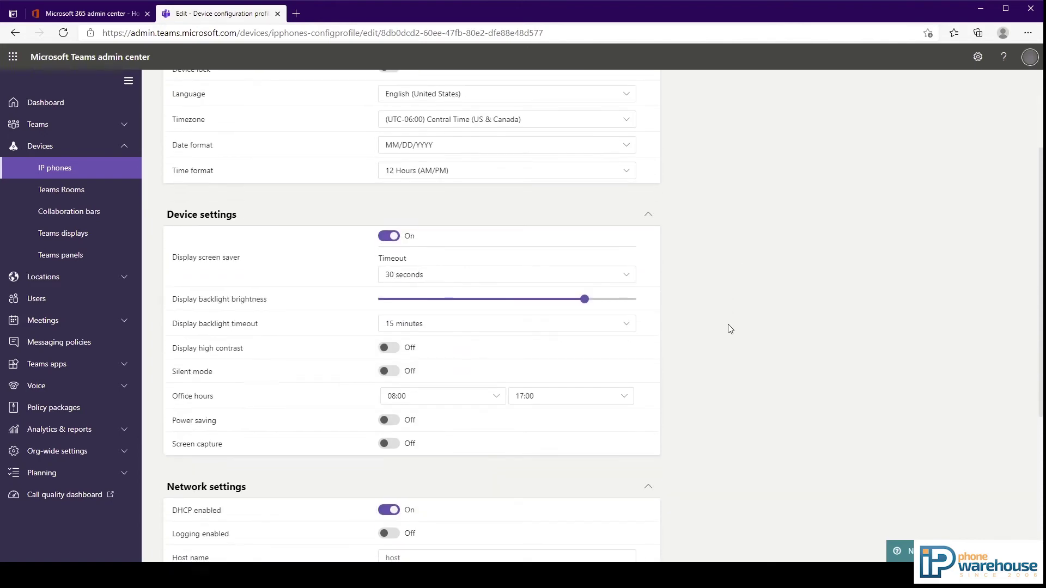
scroll(728, 328, down, 3)
scroll(727, 327, up, 7)
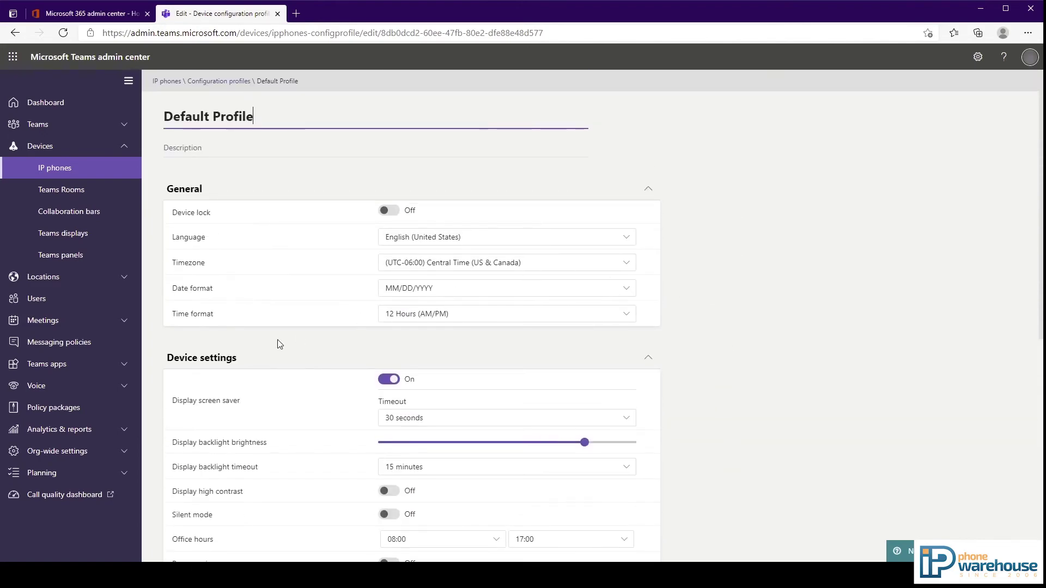
scroll(278, 343, down, 7)
click(246, 530)
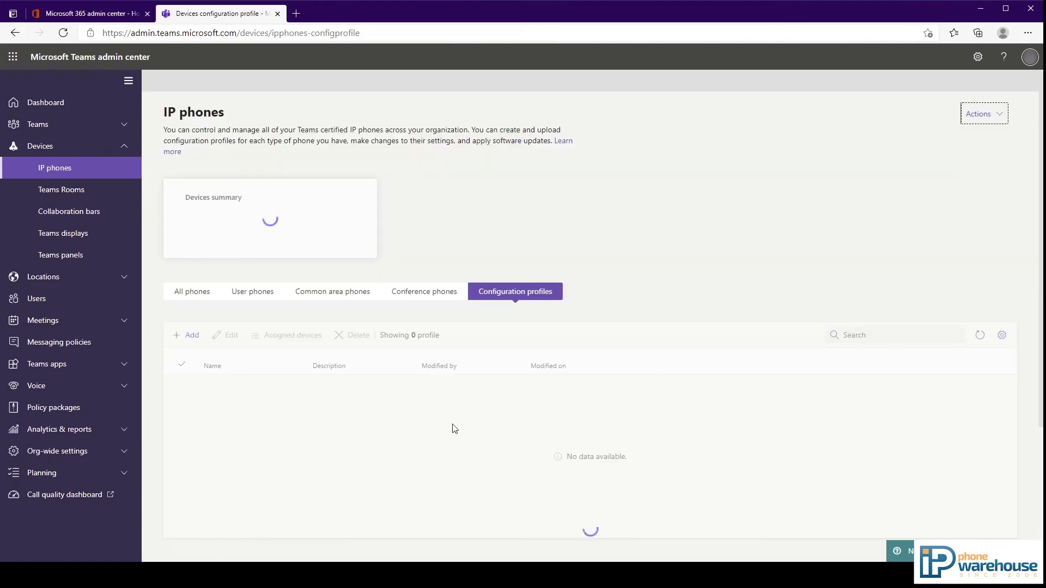
click(197, 293)
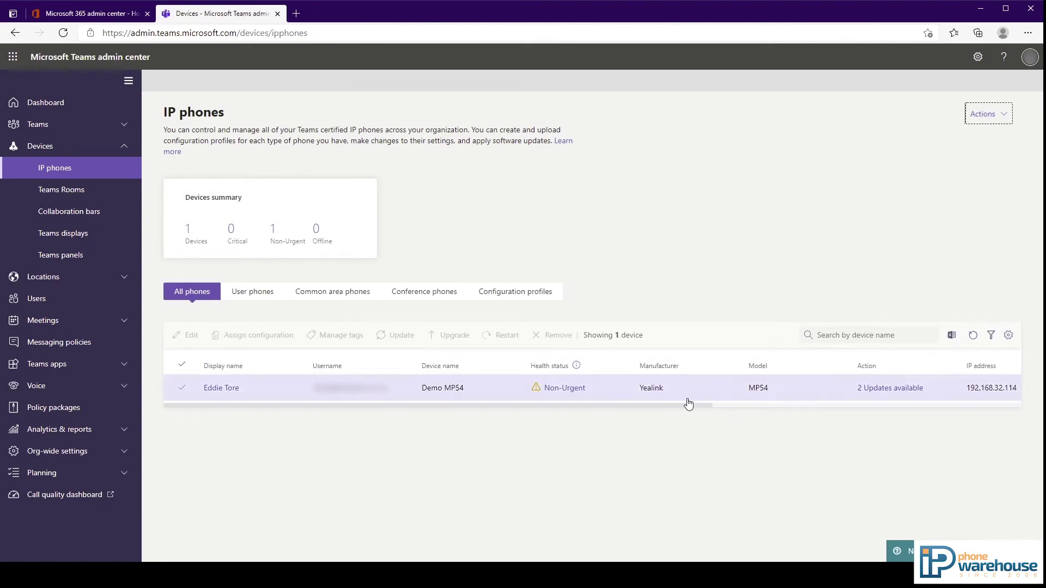
drag(687, 403, 982, 412)
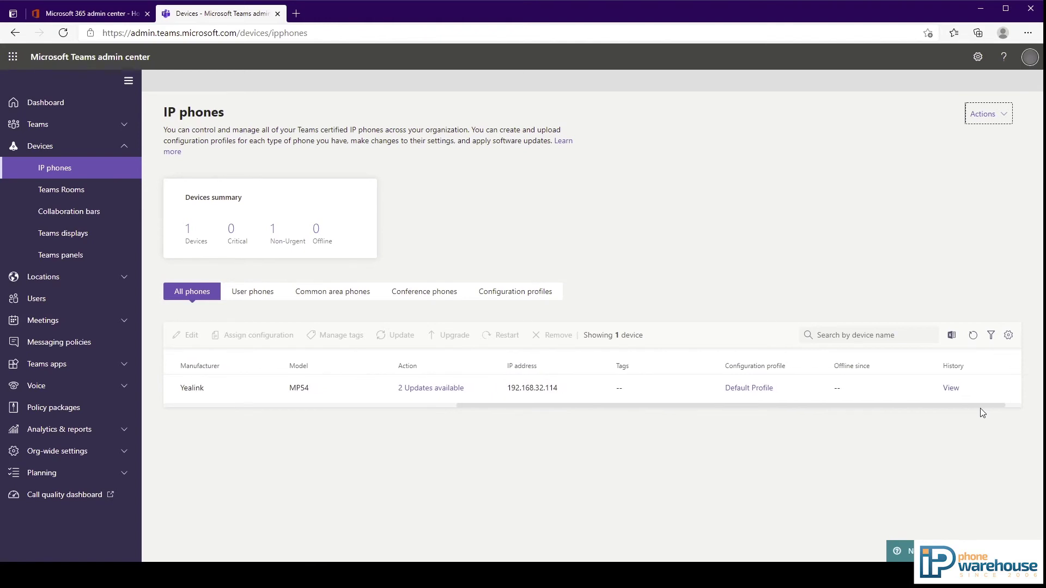
click(950, 389)
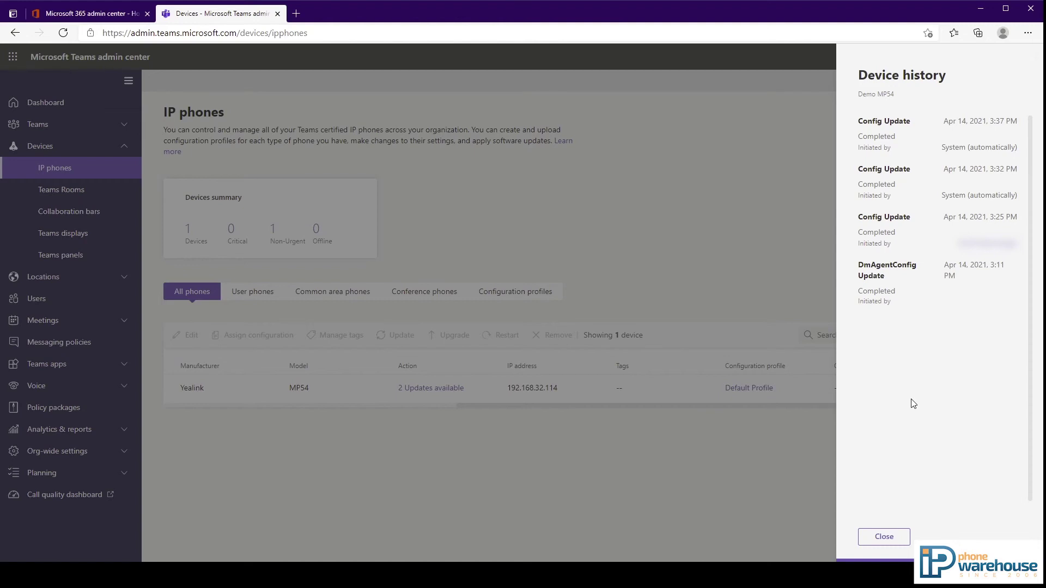
click(884, 537)
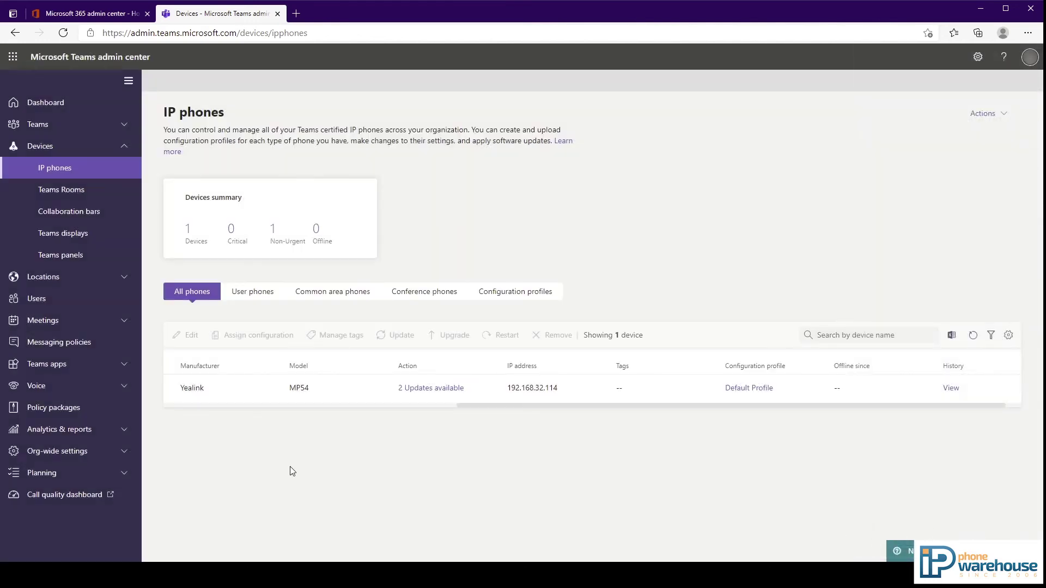
scroll(752, 404, right, 1)
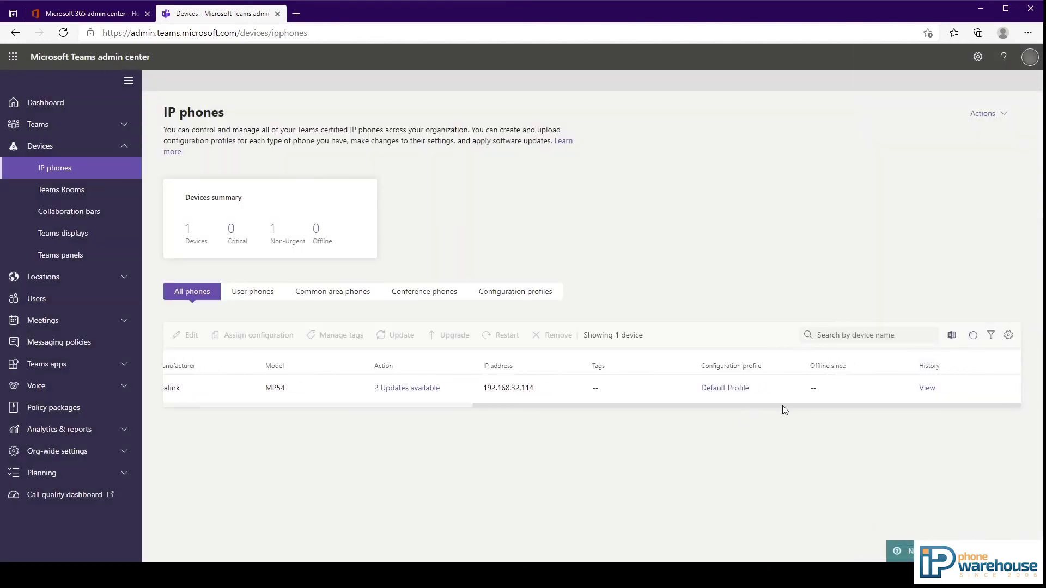
drag(784, 406, 350, 416)
click(268, 387)
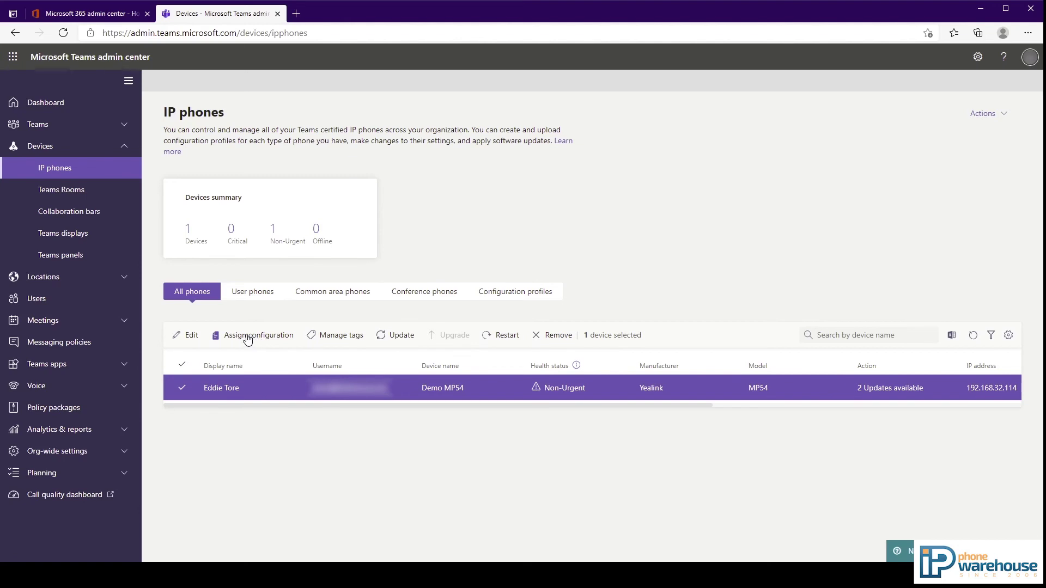
click(248, 337)
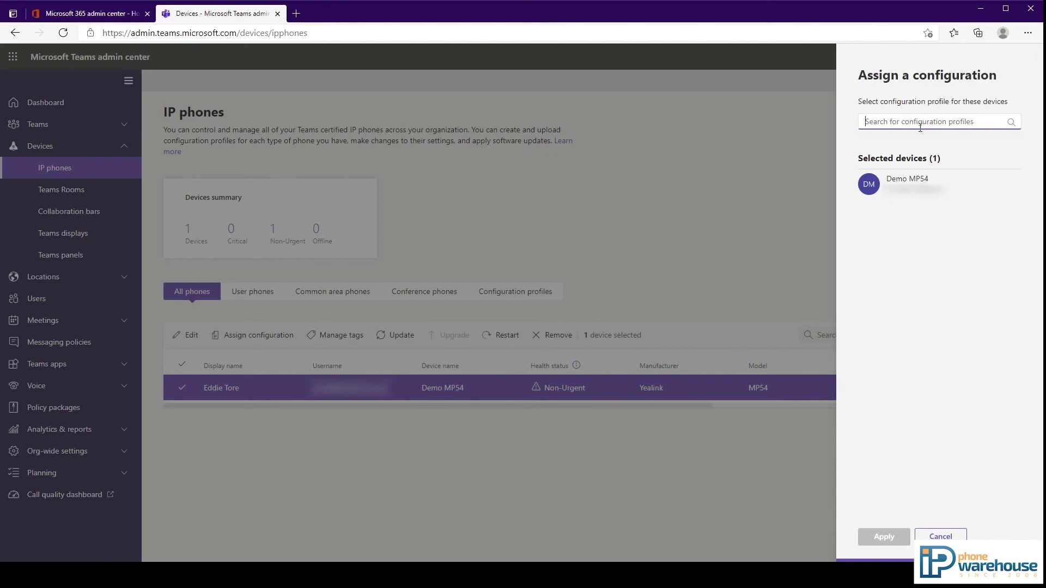
click(940, 536)
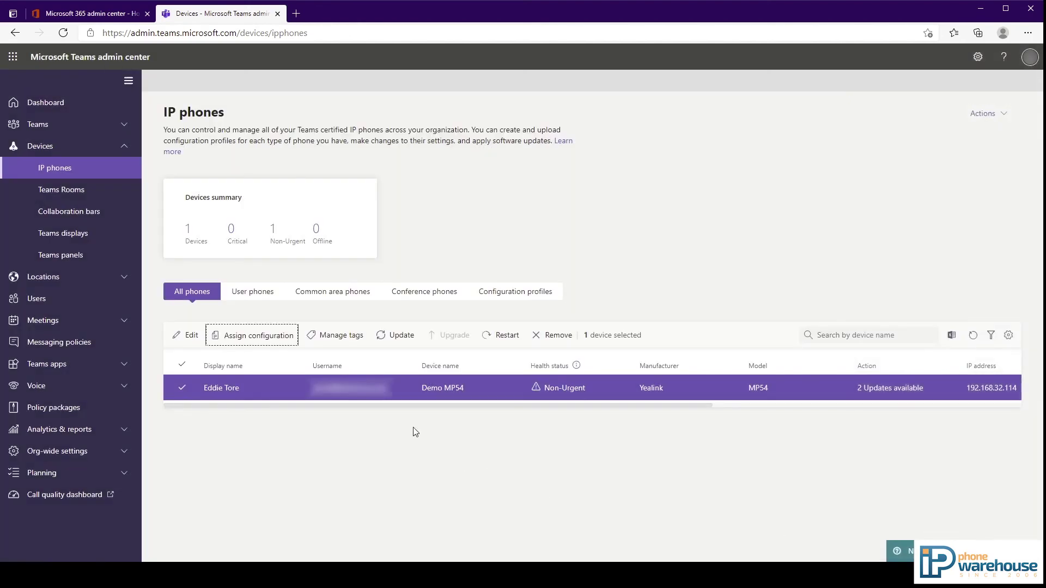
click(340, 339)
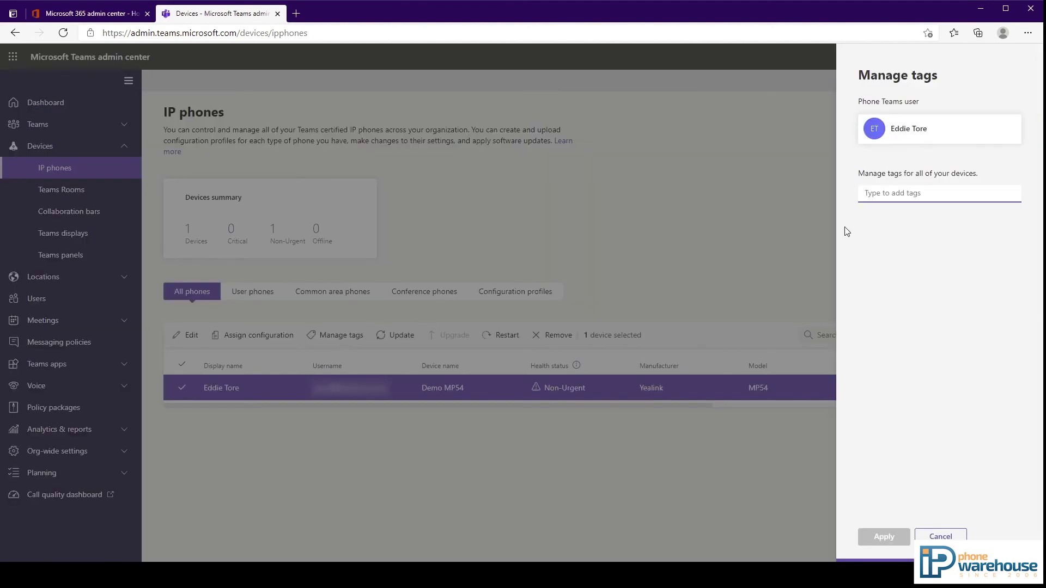
click(940, 537)
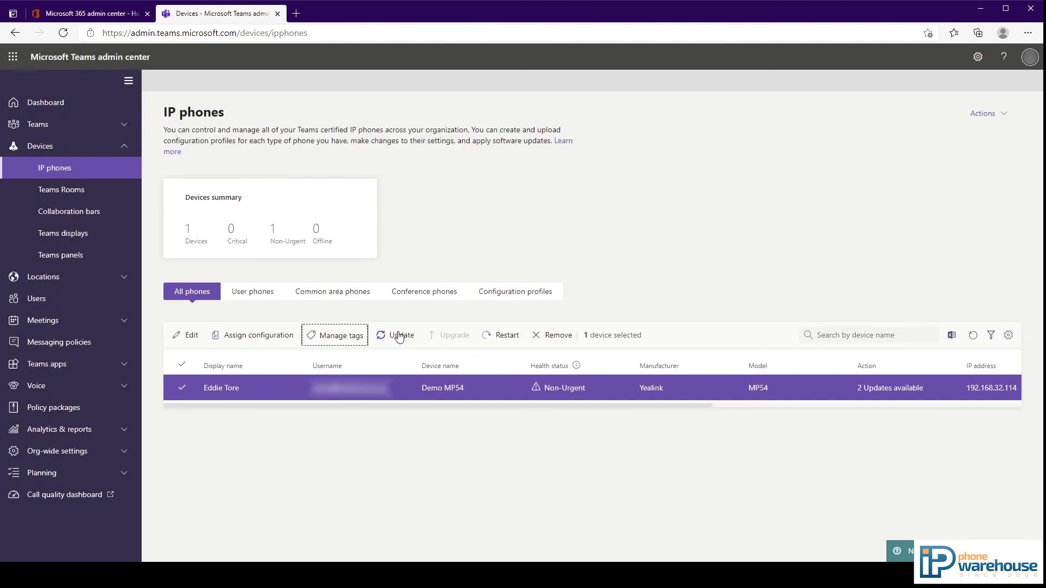
click(399, 335)
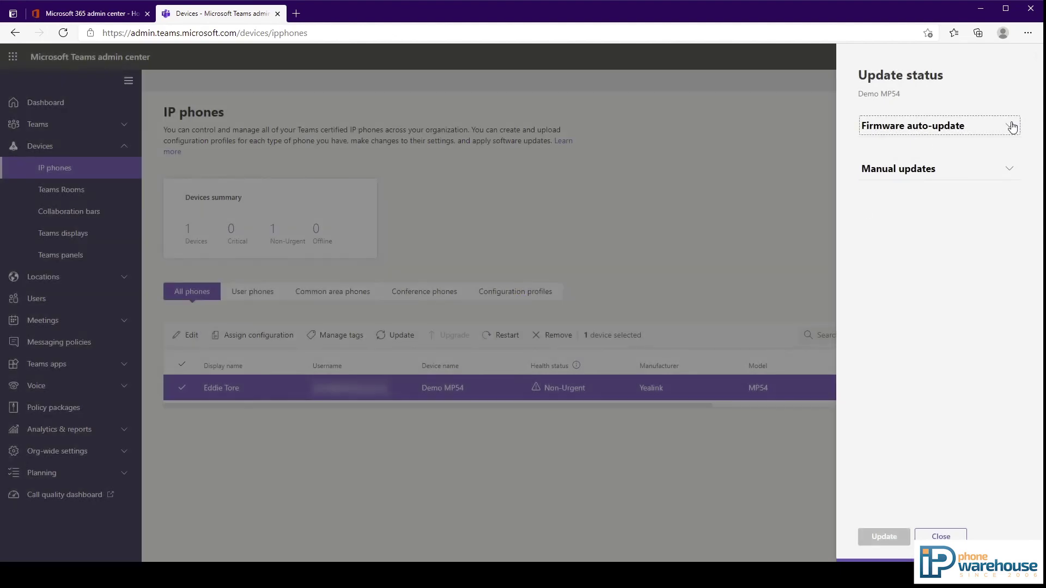
click(941, 536)
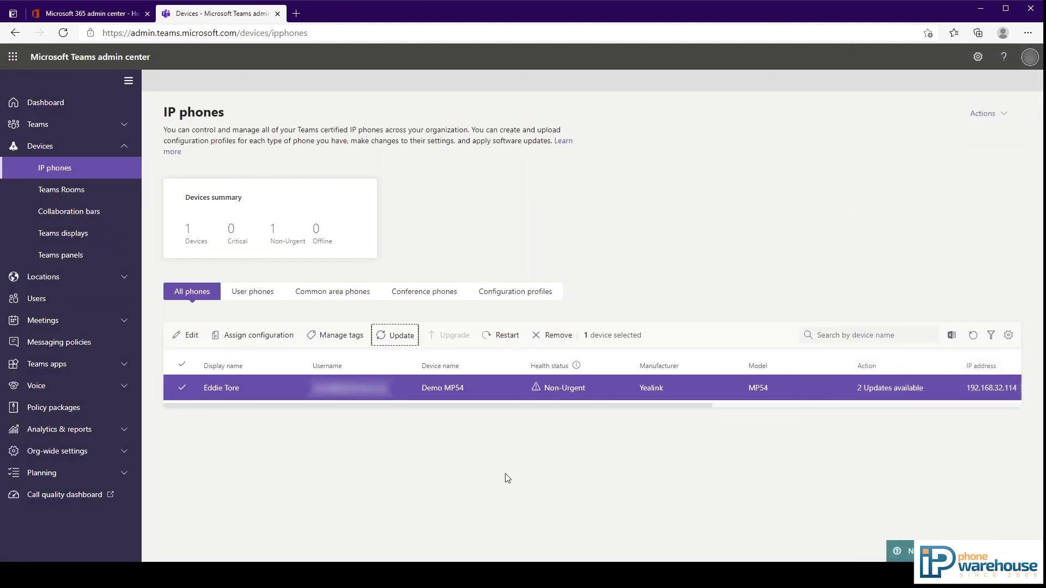